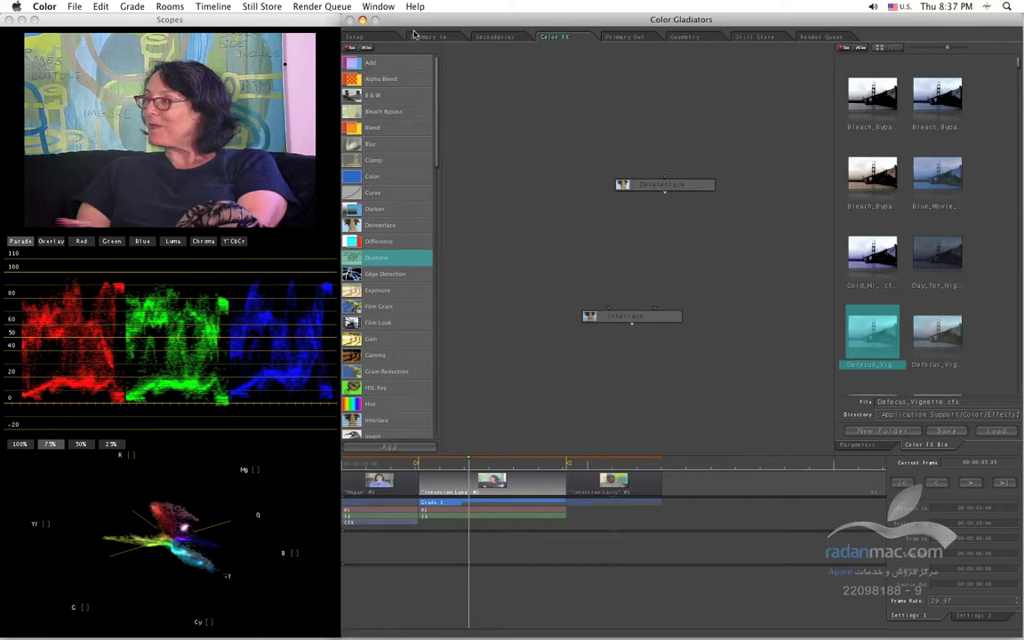
Step: Review the deinterlace options in the project settings, then move the Deinterlace node in Color FX and scrub within the second clip
{"action": "left_click", "coordinate": [349, 37]}
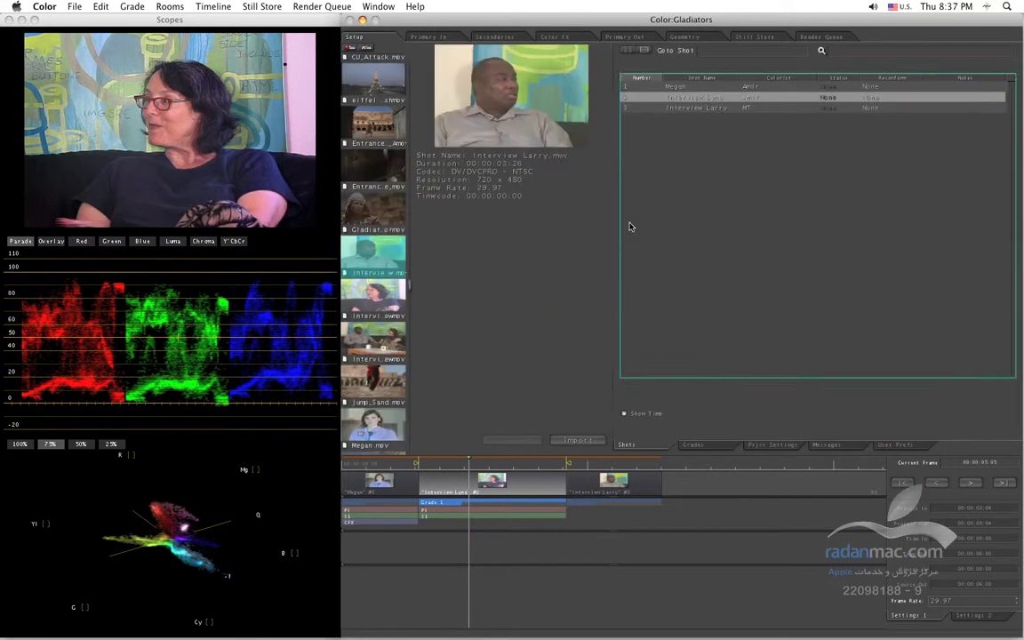
{"action": "left_click", "coordinate": [772, 444]}
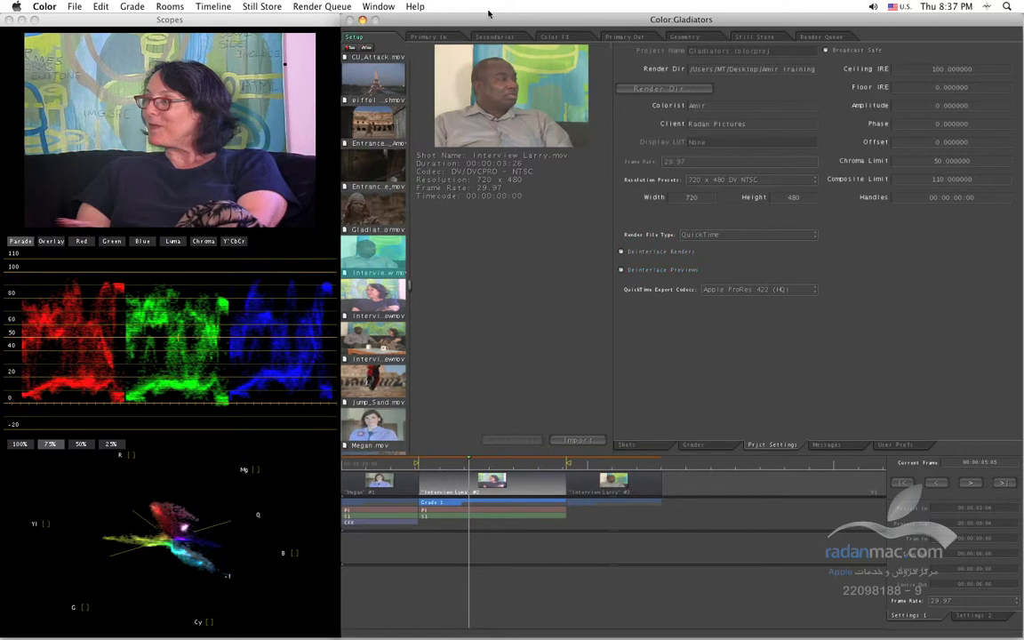
{"action": "left_click", "coordinate": [551, 37]}
{"action": "left_click_drag", "start_coordinate": [675, 193], "coordinate": [657, 182]}
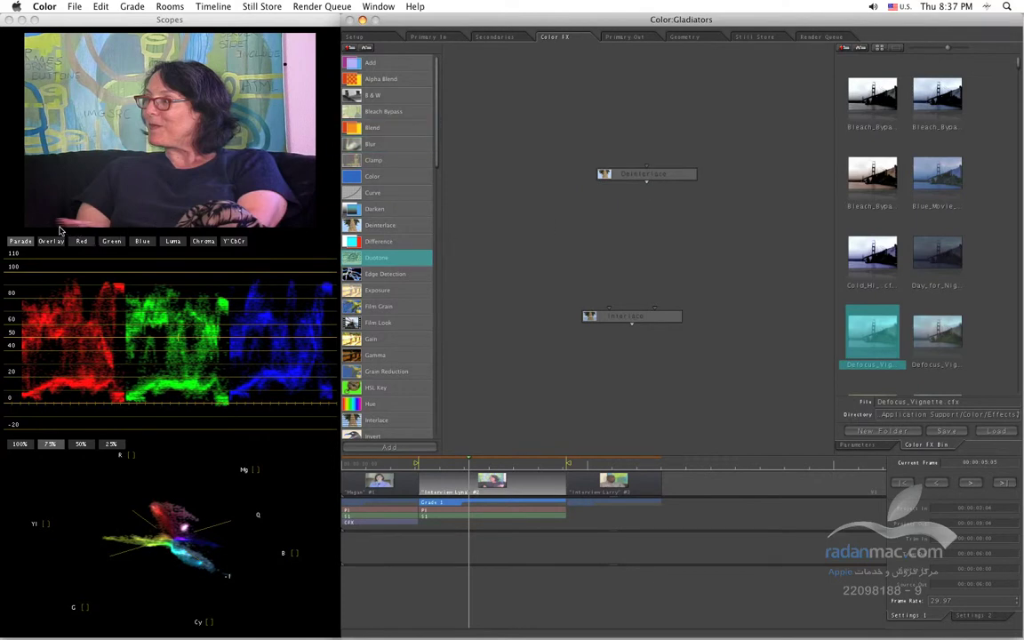
{"action": "left_click_drag", "start_coordinate": [462, 464], "coordinate": [471, 462]}
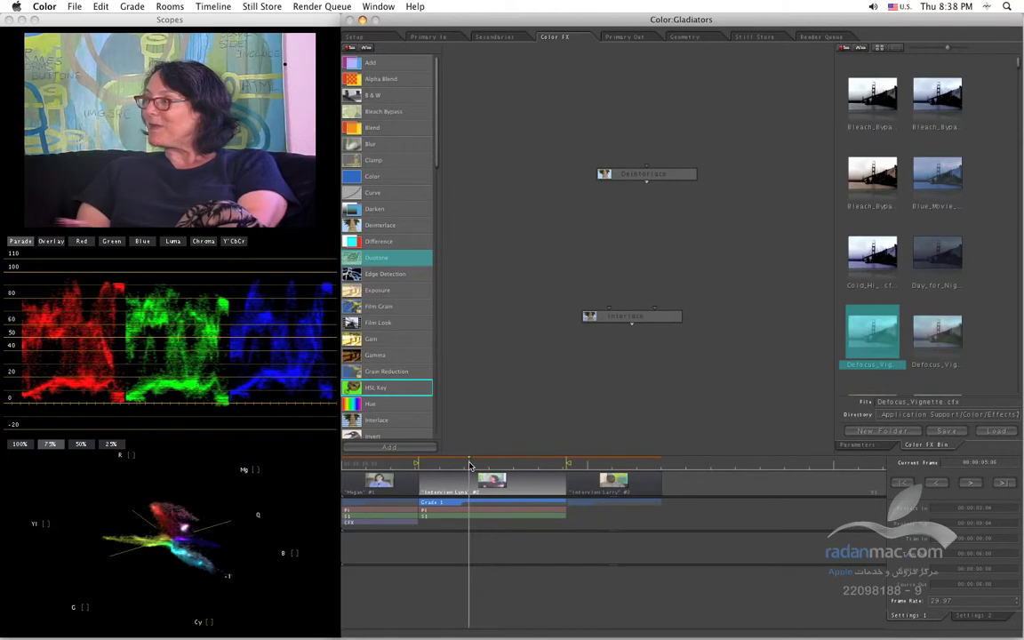
{"action": "left_click_drag", "start_coordinate": [471, 465], "coordinate": [469, 467]}
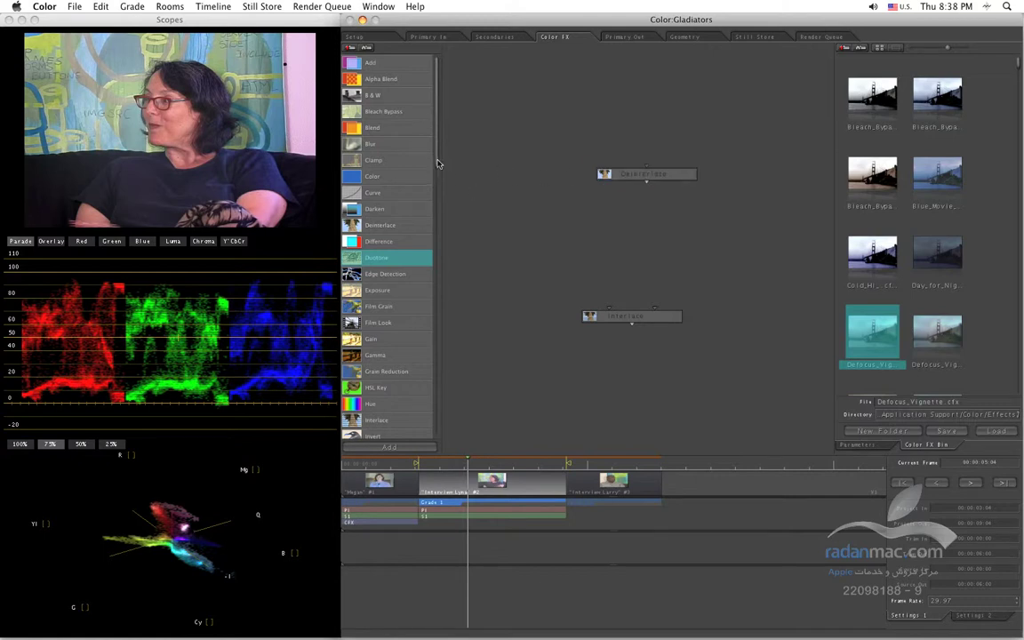
Step: Add a Gamma and a Saturation node between Deinterlace and Interlace, and connect Saturation's output to Gamma's input
{"action": "left_click_drag", "start_coordinate": [439, 178], "coordinate": [446, 304]}
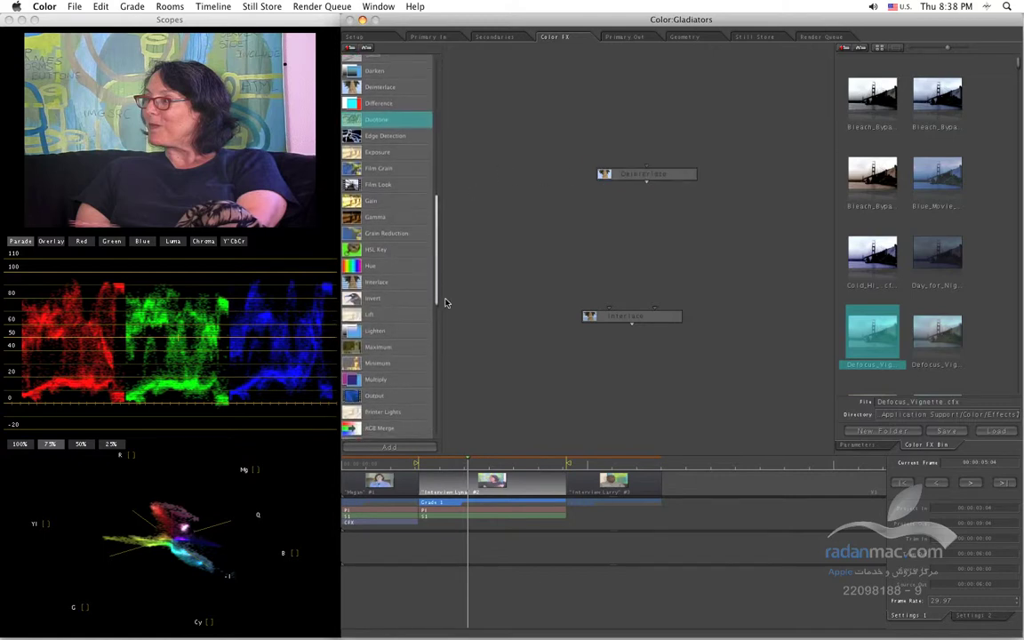
{"action": "double_click", "coordinate": [385, 221]}
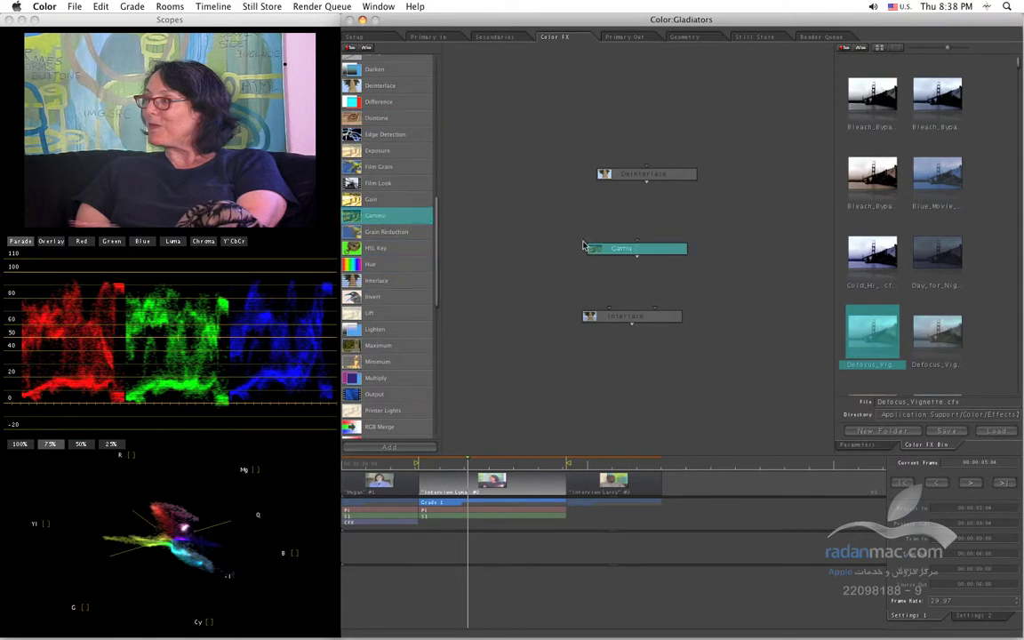
{"action": "left_click", "coordinate": [443, 274]}
{"action": "left_click_drag", "start_coordinate": [441, 278], "coordinate": [450, 354]}
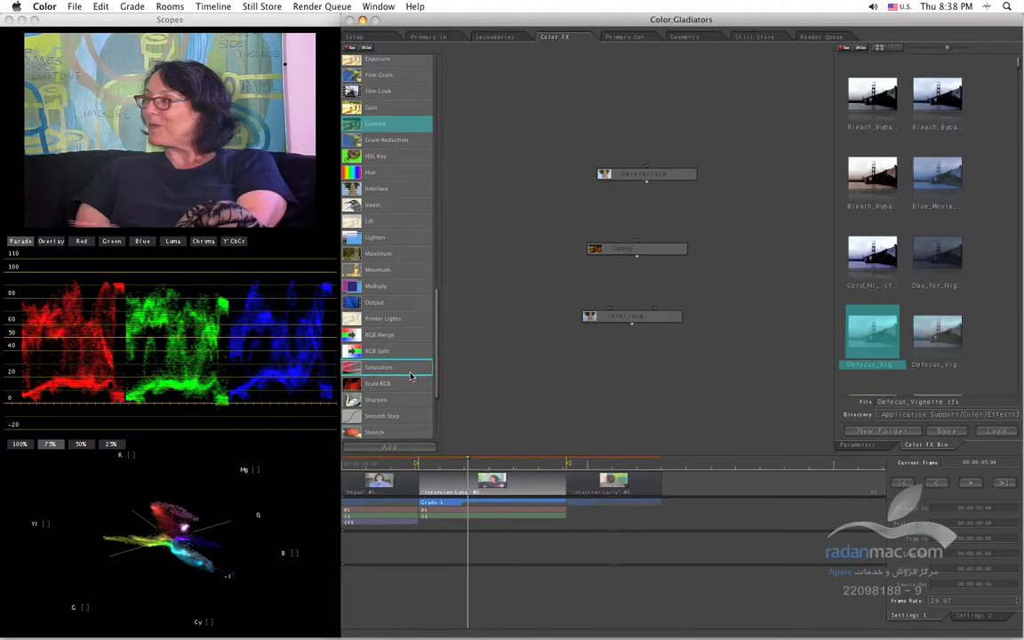
{"action": "double_click", "coordinate": [410, 375]}
{"action": "left_click_drag", "start_coordinate": [651, 270], "coordinate": [597, 260]}
{"action": "mouse_move", "coordinate": [572, 214]}
{"action": "left_mouse_down"}
{"action": "mouse_move", "coordinate": [590, 210]}
{"action": "mouse_move", "coordinate": [599, 263]}
{"action": "mouse_move", "coordinate": [687, 265]}
{"action": "left_mouse_up"}
{"action": "left_click", "coordinate": [701, 299]}
Step: Add a second Saturation and a second Gamma node beside the first pair, and connect Saturation2 to Gamma2
{"action": "left_click_drag", "start_coordinate": [382, 367], "coordinate": [514, 210]}
{"action": "double_click", "coordinate": [384, 126]}
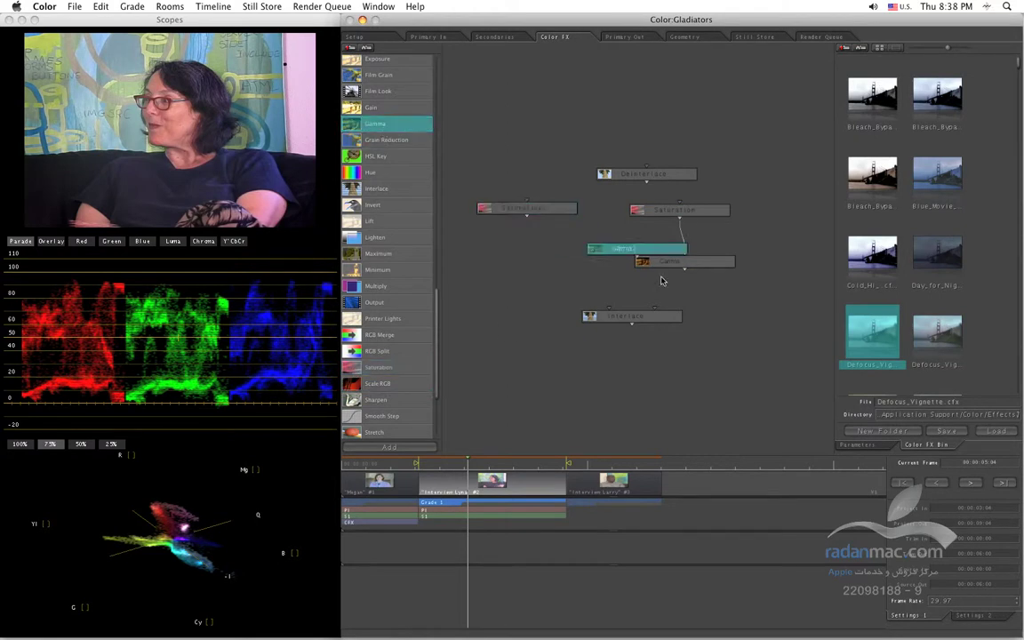
{"action": "left_click_drag", "start_coordinate": [646, 255], "coordinate": [533, 262]}
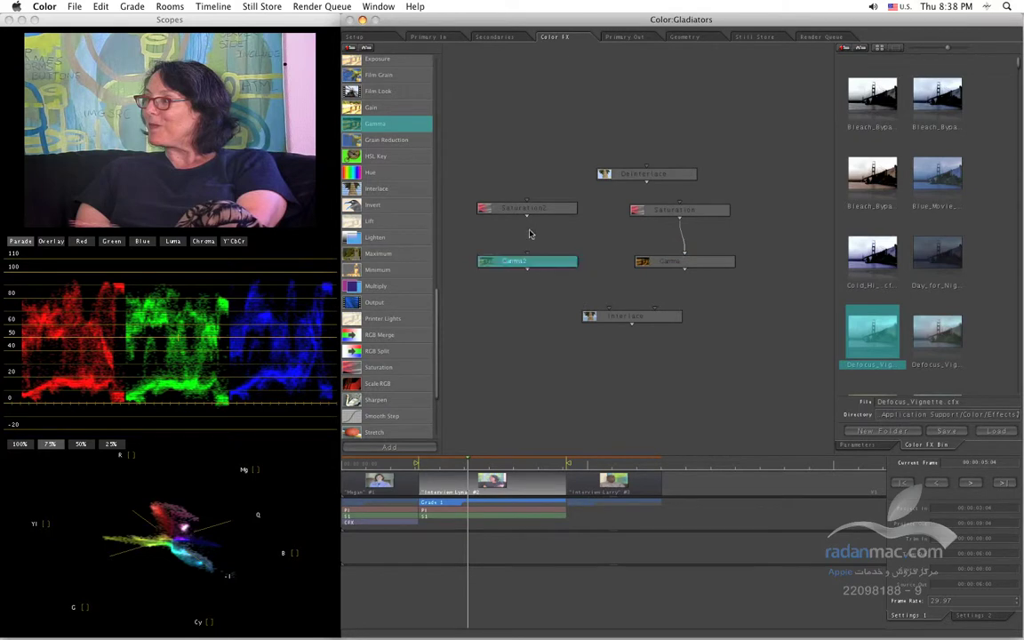
{"action": "left_click_drag", "start_coordinate": [526, 220], "coordinate": [527, 257]}
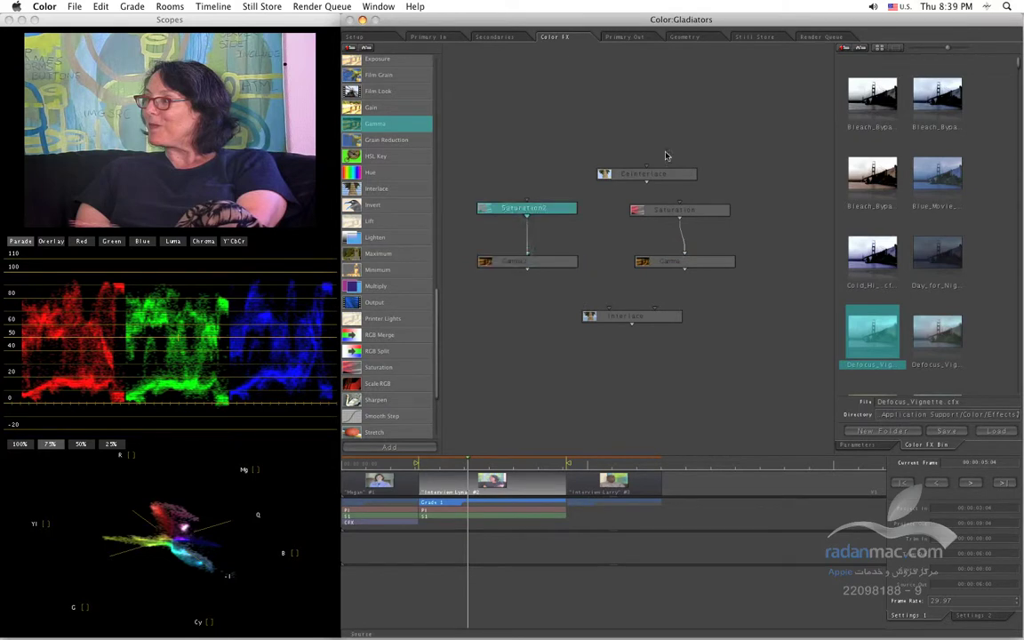
Step: Move the Deinterlace node farther above the Saturation node and set its parameter to Even
{"action": "left_click_drag", "start_coordinate": [658, 176], "coordinate": [673, 154]}
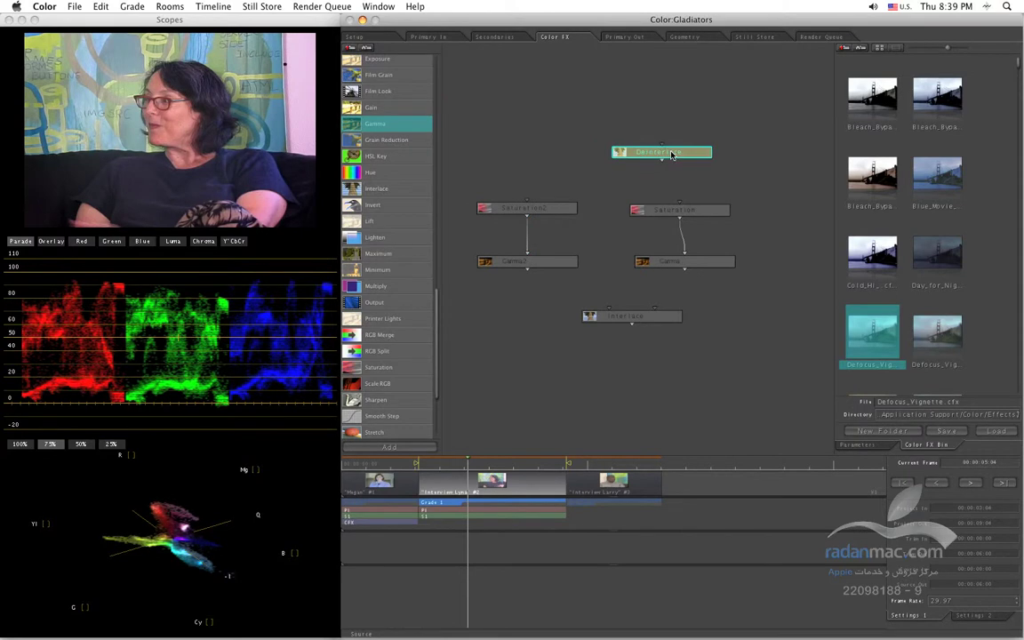
{"action": "left_click", "coordinate": [874, 445]}
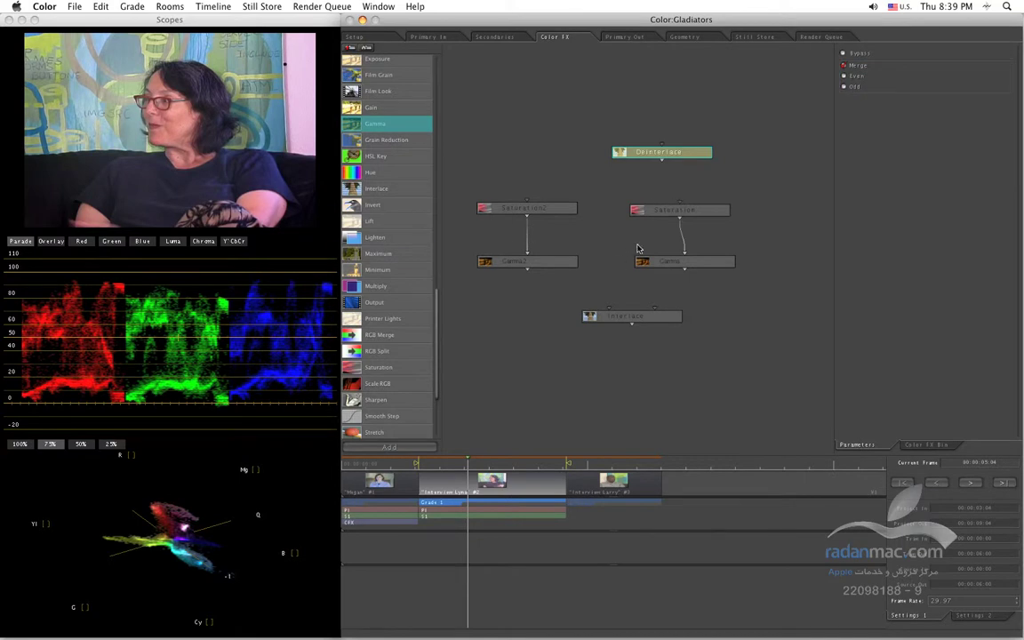
{"action": "left_click", "coordinate": [675, 209]}
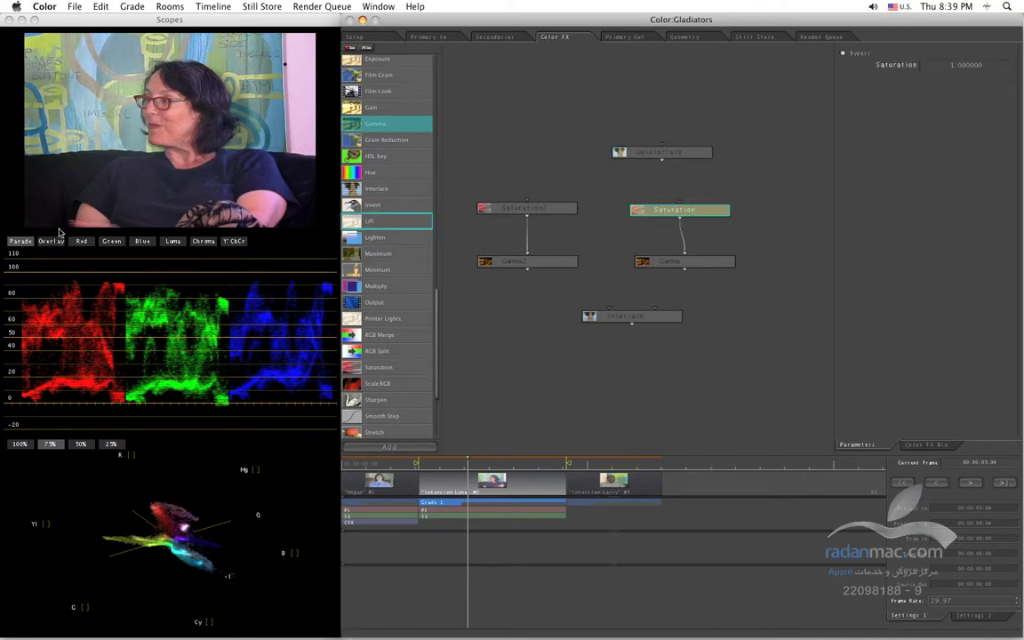
{"action": "left_click", "coordinate": [656, 152]}
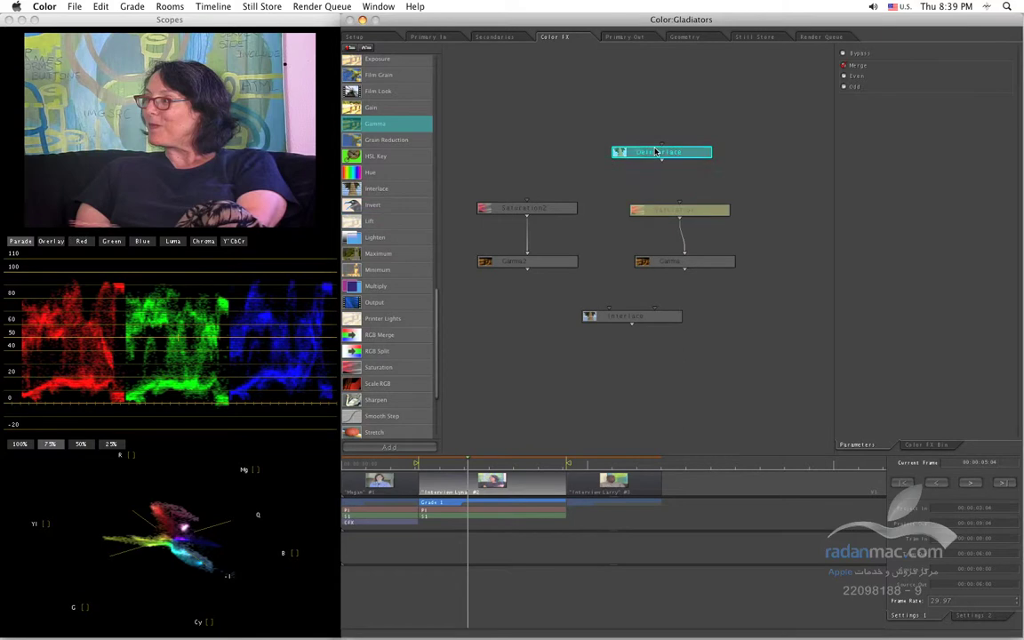
{"action": "double_click", "coordinate": [655, 152]}
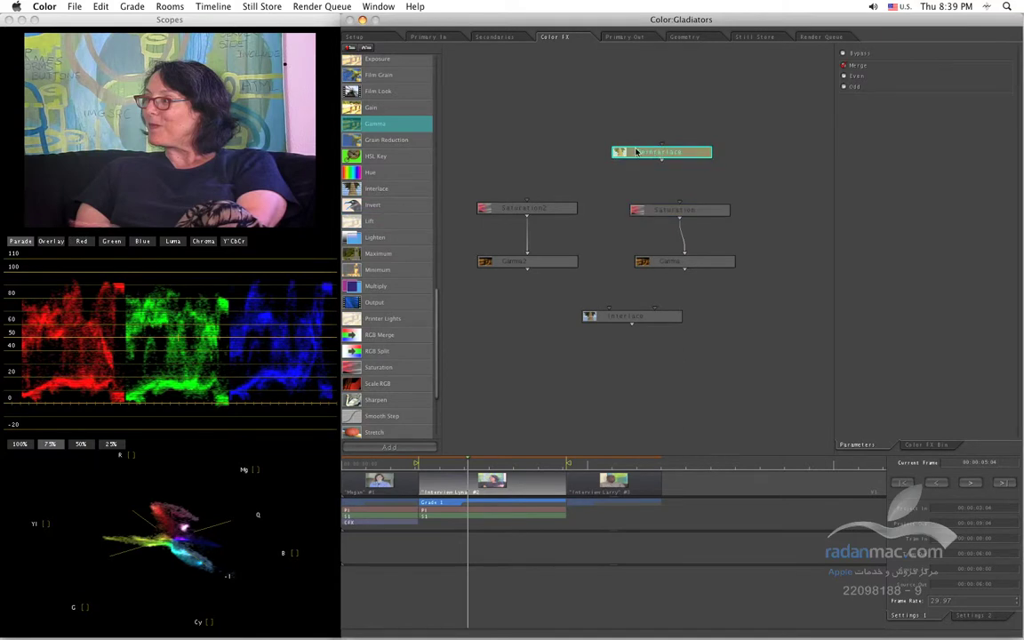
{"action": "left_click", "coordinate": [856, 77]}
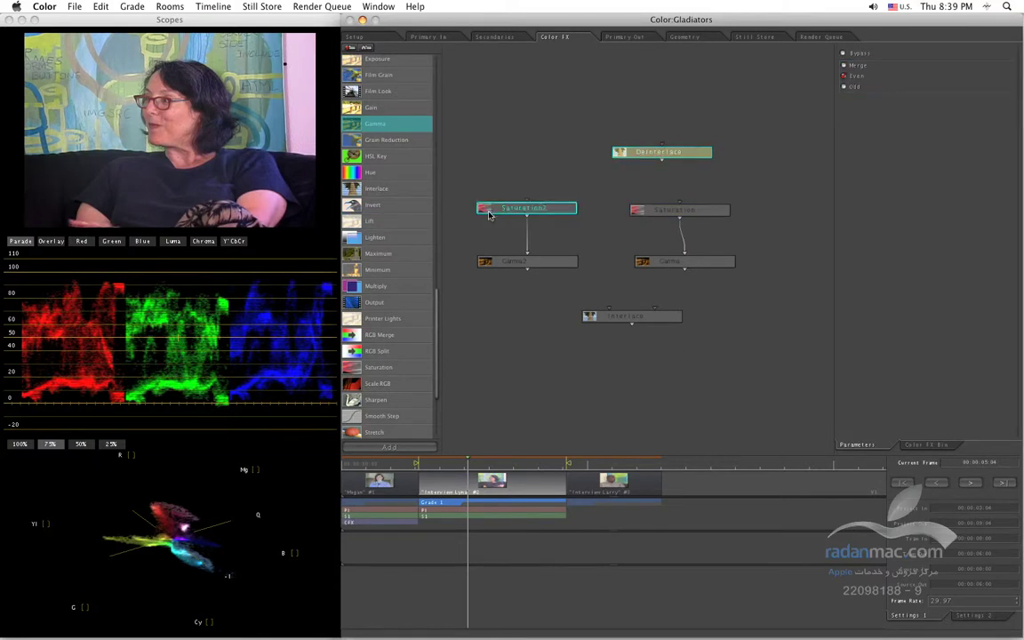
Step: Add a second Deinterlace node above Saturation2, set it to Odd, and connect its output to Saturation2
{"action": "left_click_drag", "start_coordinate": [434, 343], "coordinate": [426, 129]}
{"action": "scroll", "coordinate": [426, 129], "scroll_direction": "up", "scroll_amount": 1}
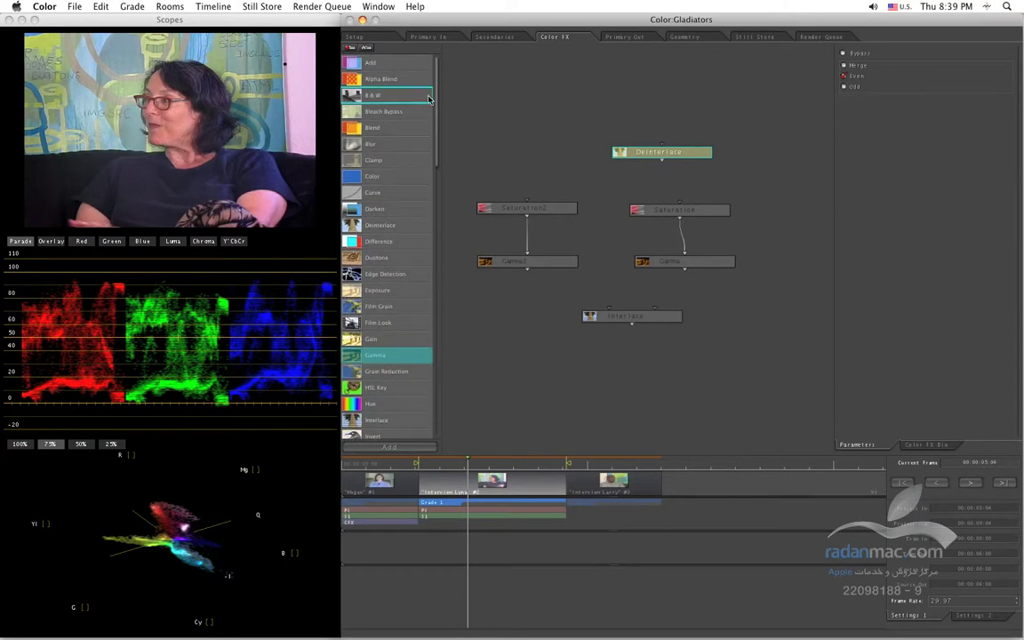
{"action": "double_click", "coordinate": [356, 229]}
{"action": "left_click_drag", "start_coordinate": [604, 248], "coordinate": [490, 156]}
{"action": "left_click", "coordinate": [844, 86]}
{"action": "left_click_drag", "start_coordinate": [524, 166], "coordinate": [524, 204]}
{"action": "left_click", "coordinate": [531, 213]}
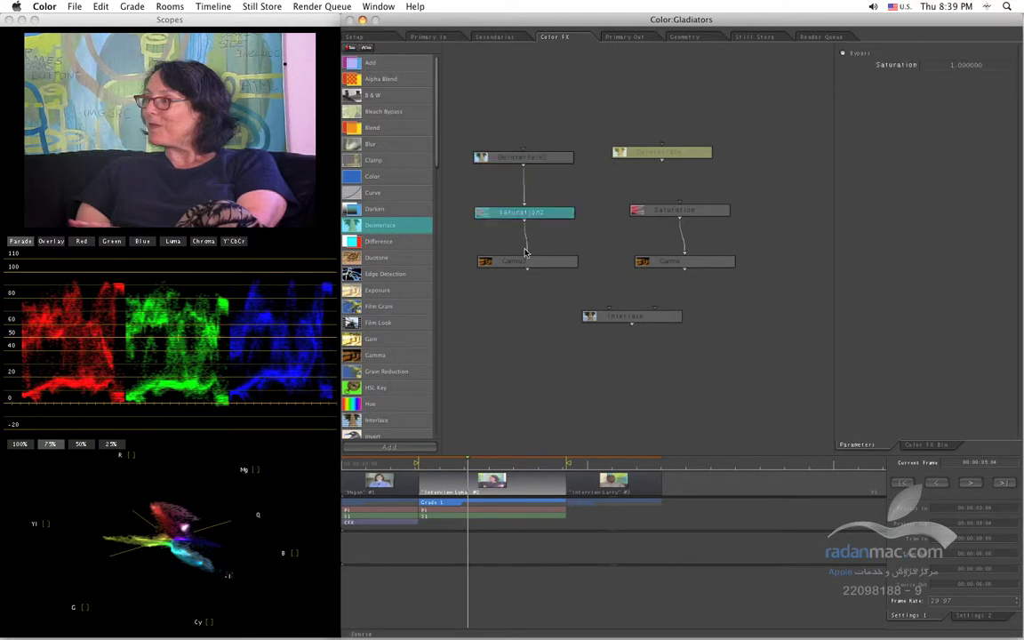
Step: Connect the first Deinterlace node to Saturation, align it over that branch, and move Interlace lower
{"action": "left_click", "coordinate": [702, 213]}
{"action": "left_click", "coordinate": [663, 154]}
{"action": "left_click_drag", "start_coordinate": [663, 160], "coordinate": [679, 206]}
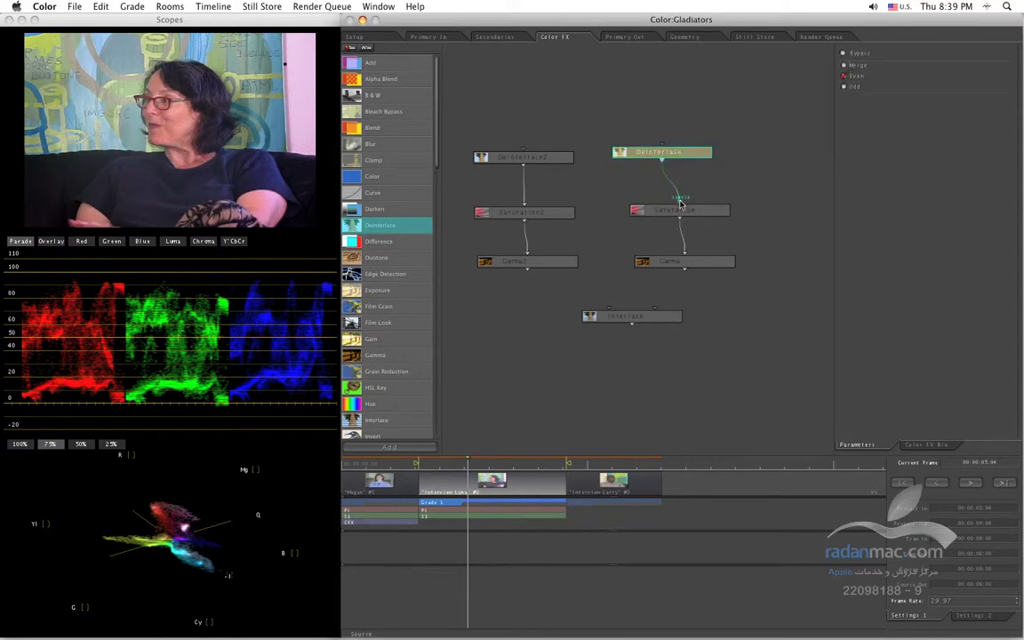
{"action": "left_click_drag", "start_coordinate": [672, 157], "coordinate": [695, 161]}
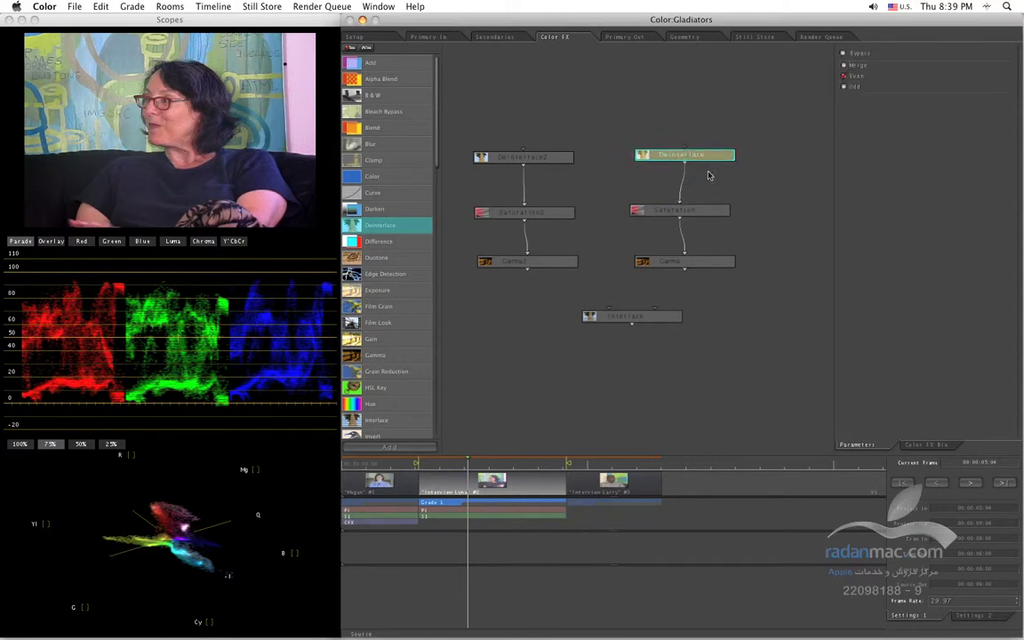
{"action": "left_click_drag", "start_coordinate": [647, 317], "coordinate": [625, 340]}
Step: Connect Gamma to Interlace's Even input and Gamma2 to its Odd input, and preview the Interlace node's output
{"action": "left_click", "coordinate": [693, 158]}
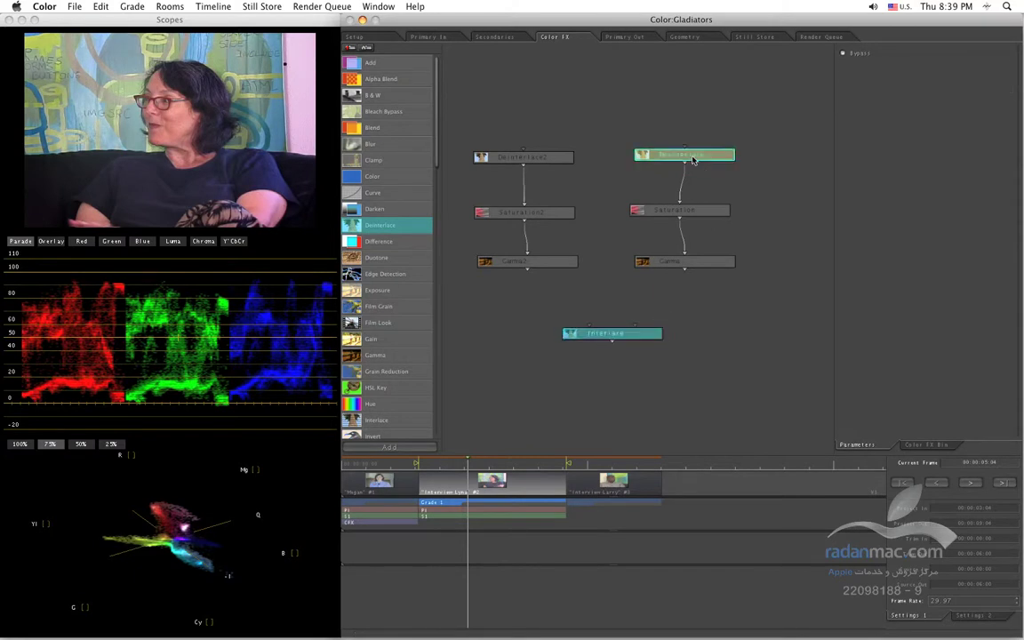
{"action": "left_click", "coordinate": [556, 158]}
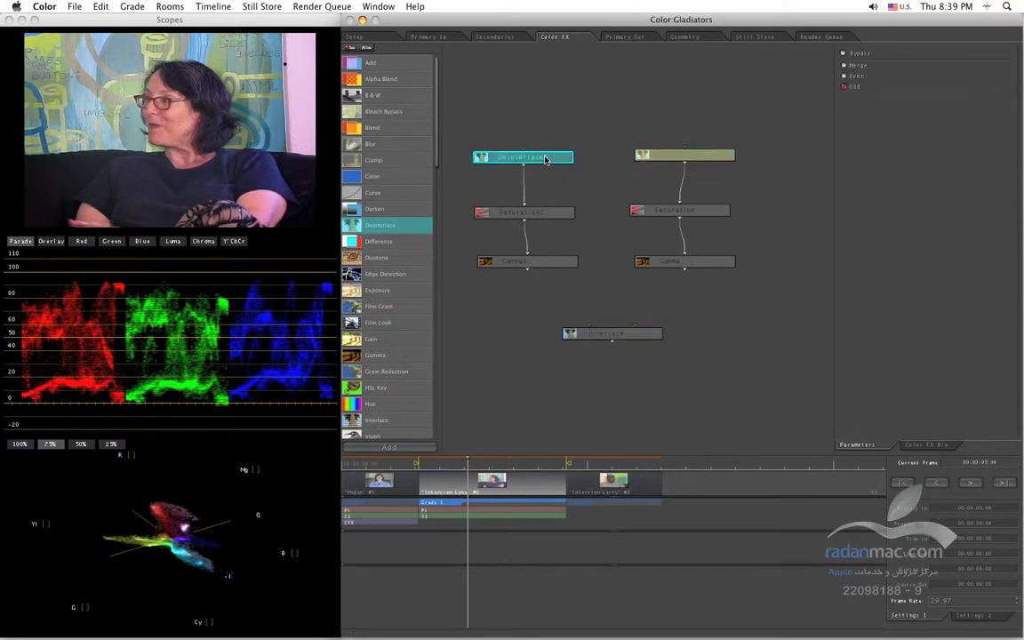
{"action": "left_click", "coordinate": [644, 156]}
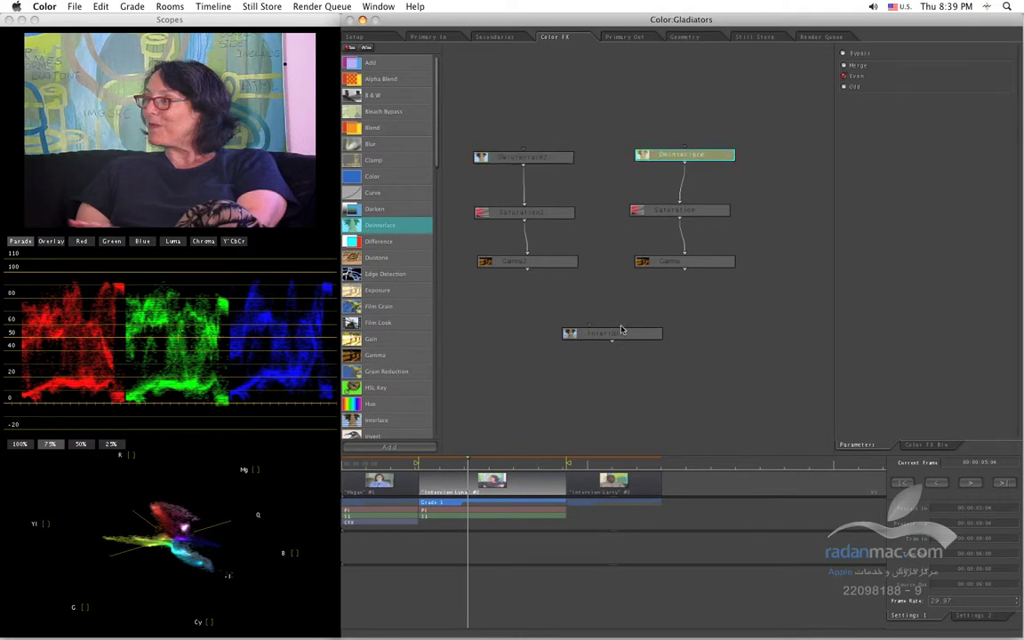
{"action": "left_click", "coordinate": [680, 263]}
{"action": "left_click_drag", "start_coordinate": [684, 267], "coordinate": [591, 327]}
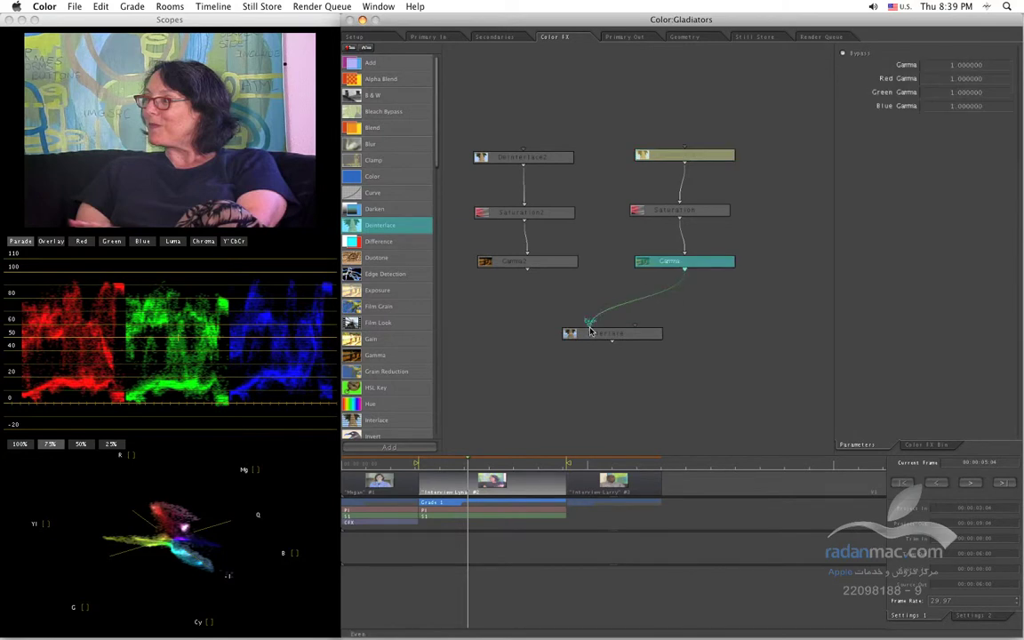
{"action": "left_click", "coordinate": [528, 262]}
{"action": "left_click_drag", "start_coordinate": [527, 269], "coordinate": [632, 344]}
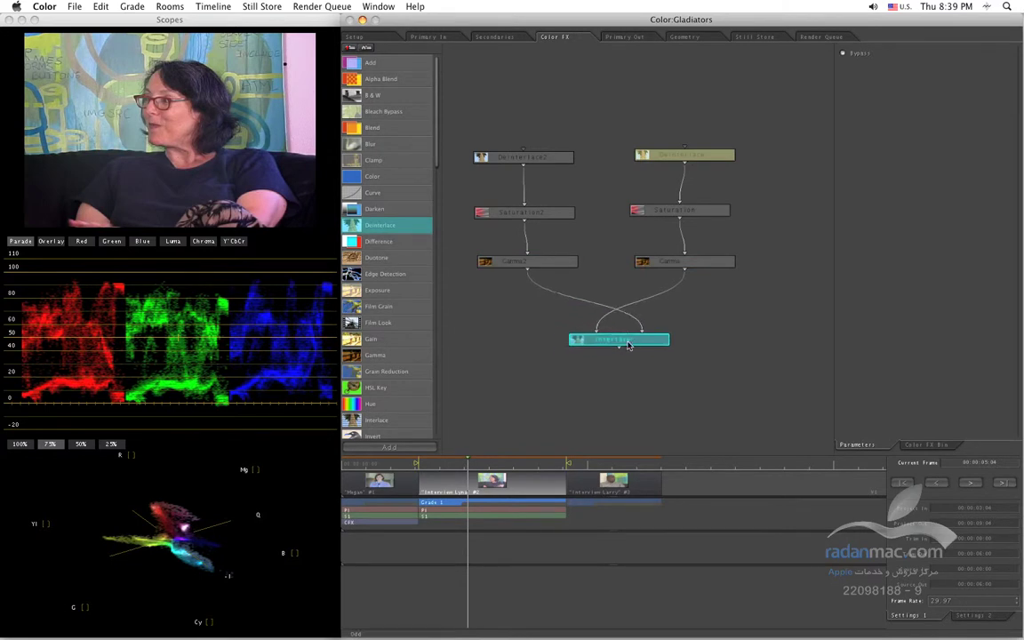
{"action": "double_click", "coordinate": [627, 344]}
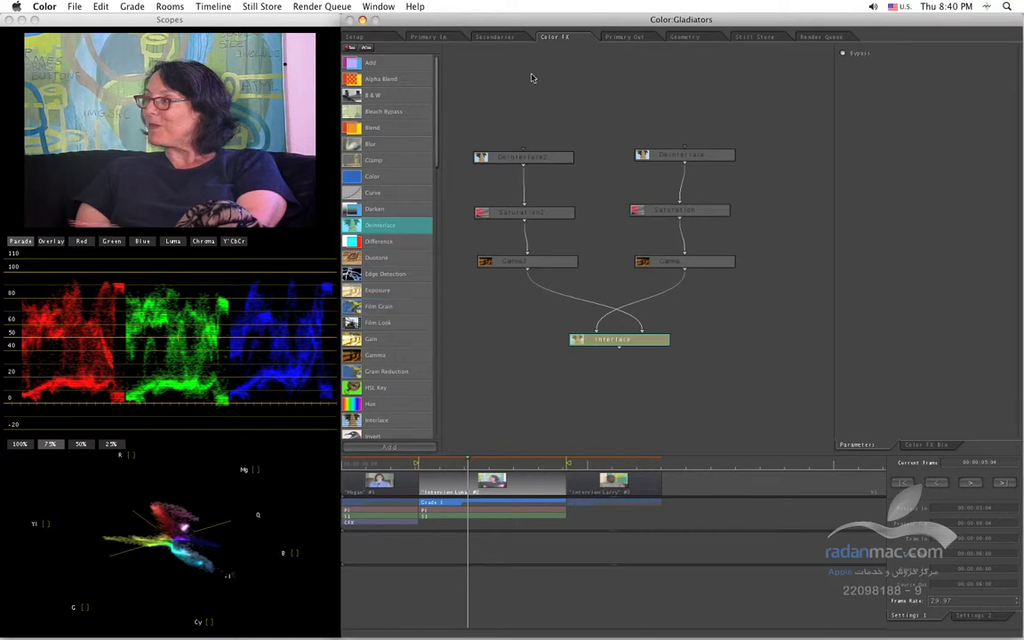
Step: Swap the positions of the two node branches, placing the Deinterlace chain to the left of the Deinterlace2 chain
{"action": "left_click_drag", "start_coordinate": [507, 77], "coordinate": [749, 275]}
{"action": "left_click", "coordinate": [606, 107]}
{"action": "left_click_drag", "start_coordinate": [606, 106], "coordinate": [517, 295]}
{"action": "left_click", "coordinate": [619, 326]}
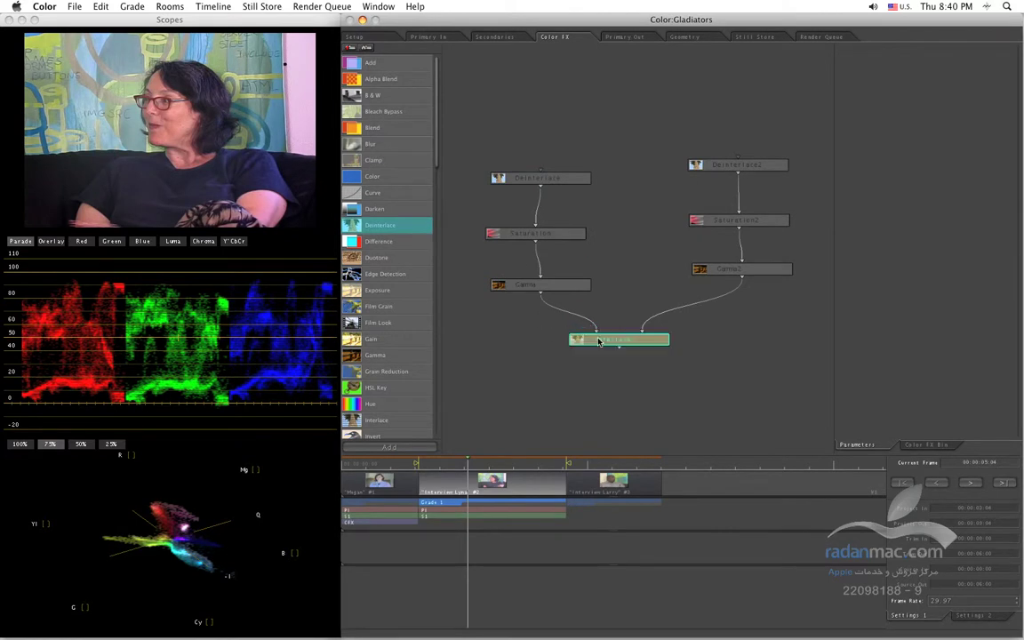
Step: Reverse the Interlace connections, feeding Gamma2 into the Even input and Gamma into the Odd input
{"action": "left_click_drag", "start_coordinate": [596, 332], "coordinate": [672, 311]}
{"action": "left_click", "coordinate": [741, 270]}
{"action": "left_click_drag", "start_coordinate": [743, 281], "coordinate": [591, 330]}
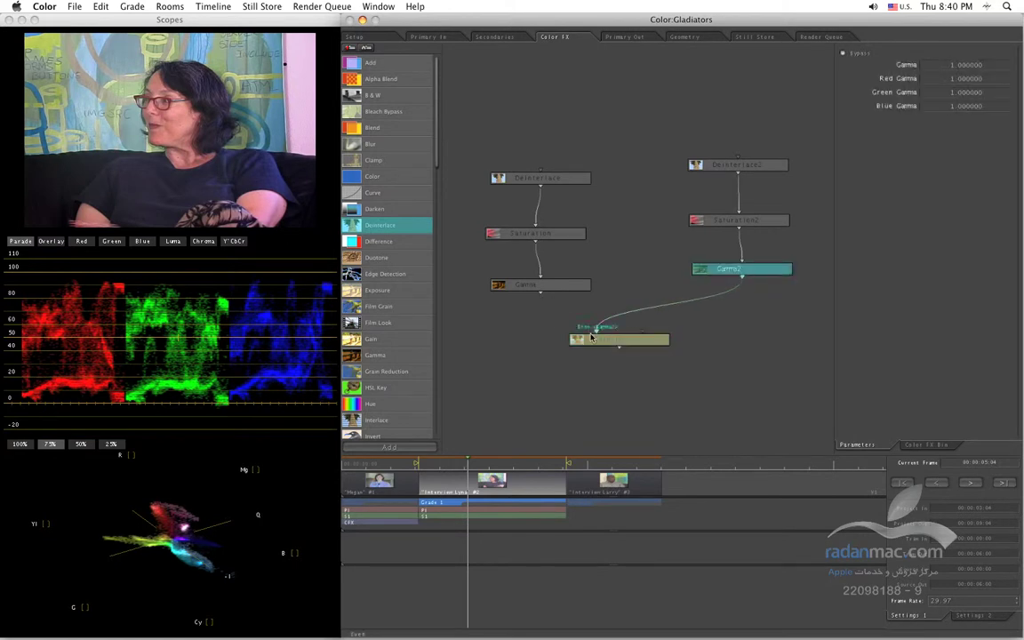
{"action": "left_click", "coordinate": [537, 287]}
{"action": "left_click_drag", "start_coordinate": [540, 293], "coordinate": [645, 332]}
{"action": "left_click", "coordinate": [591, 339]}
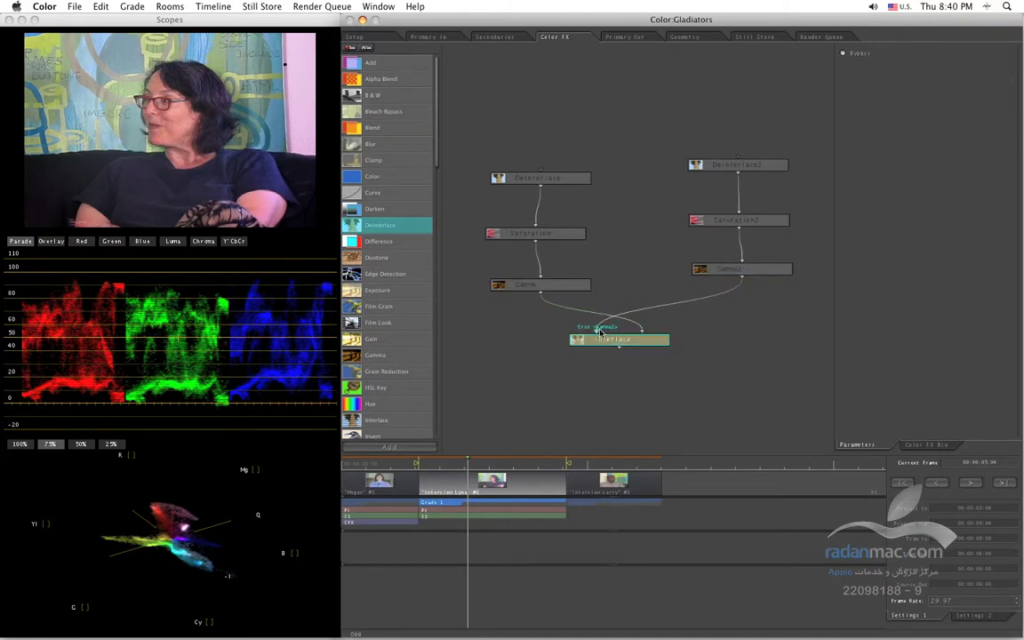
Step: Check both Deinterlace nodes' field settings and rearrange the branches, with the Deinterlace2 chain left of the Deinterlace chain above Interlace
{"action": "left_click", "coordinate": [515, 178]}
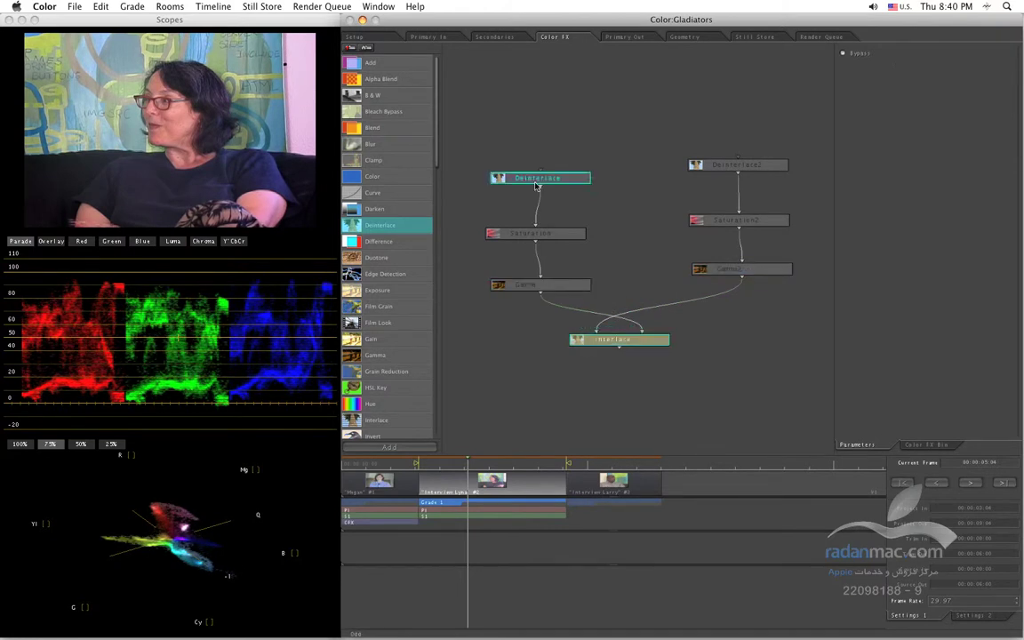
{"action": "left_click", "coordinate": [742, 165]}
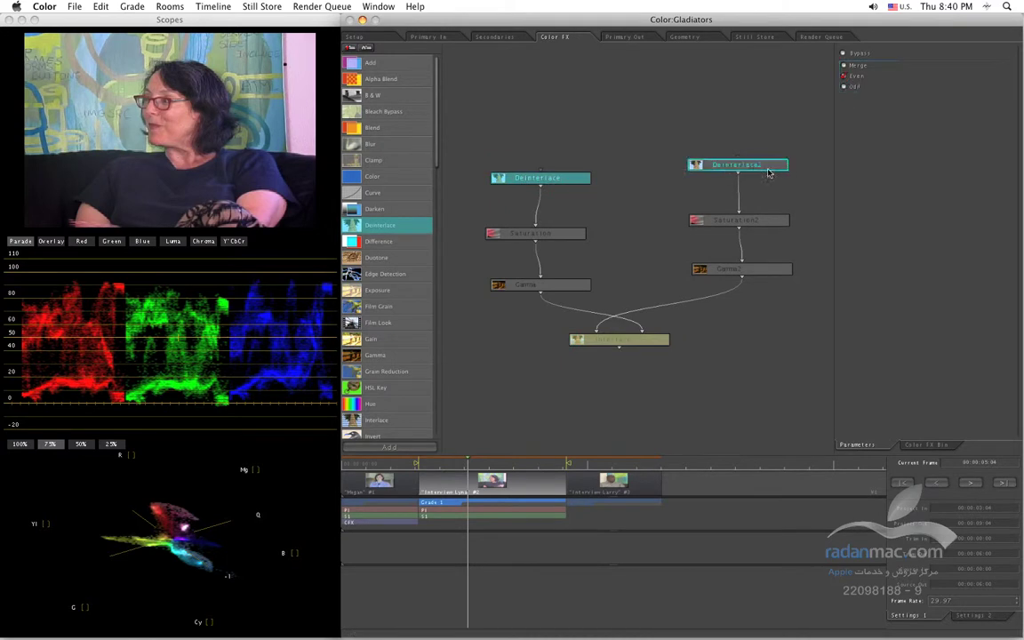
{"action": "left_click_drag", "start_coordinate": [747, 164], "coordinate": [749, 162]}
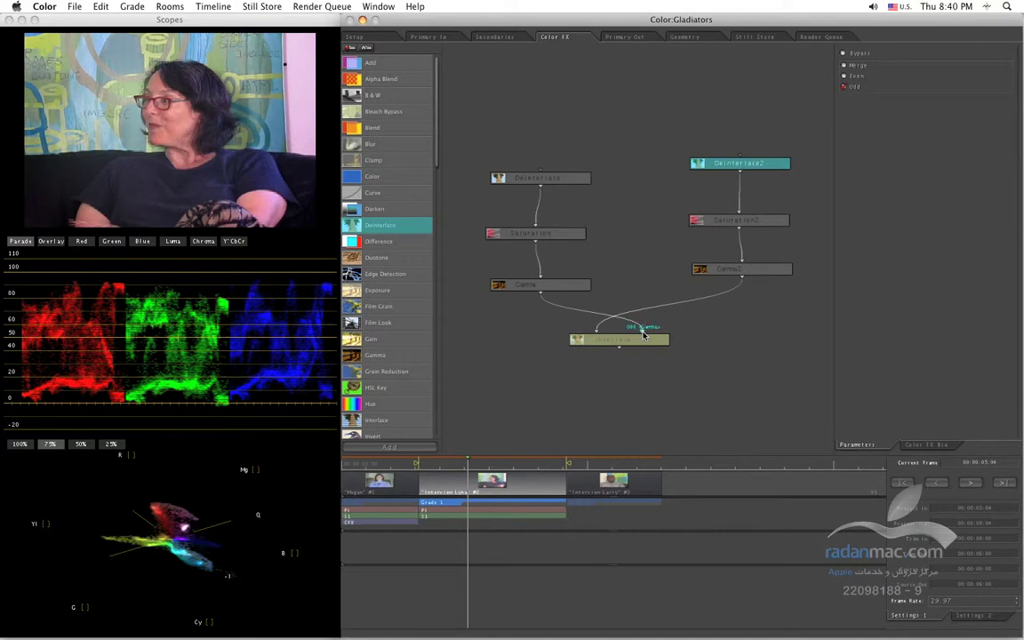
{"action": "left_click", "coordinate": [539, 182]}
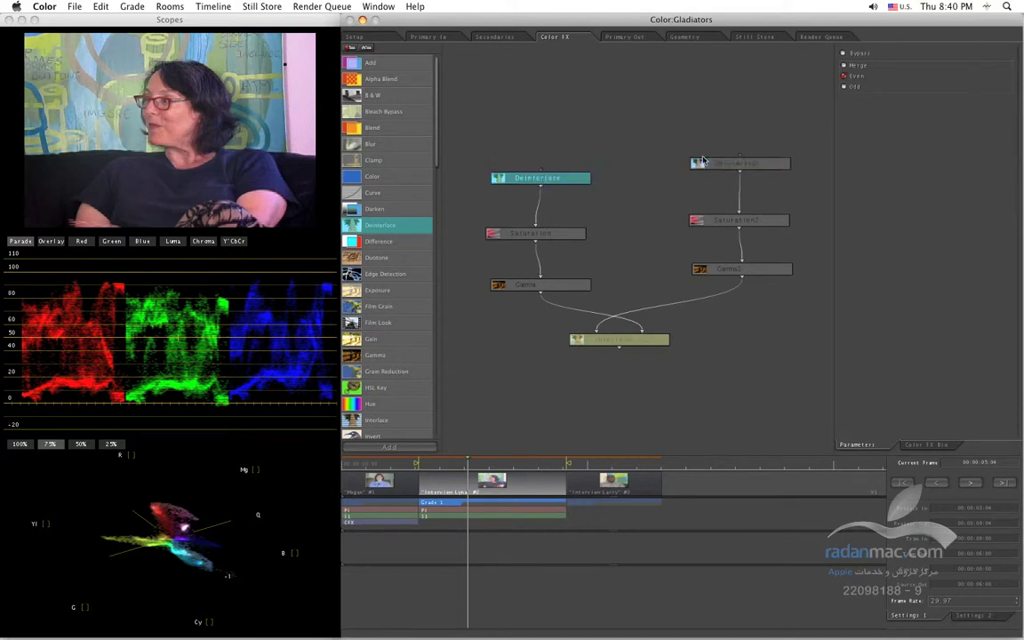
{"action": "left_click_drag", "start_coordinate": [571, 114], "coordinate": [633, 284]}
{"action": "left_click_drag", "start_coordinate": [714, 143], "coordinate": [778, 348]}
{"action": "left_click_drag", "start_coordinate": [769, 273], "coordinate": [549, 289]}
{"action": "left_click_drag", "start_coordinate": [752, 118], "coordinate": [711, 282]}
{"action": "left_click", "coordinate": [638, 353]}
{"action": "left_click", "coordinate": [634, 344]}
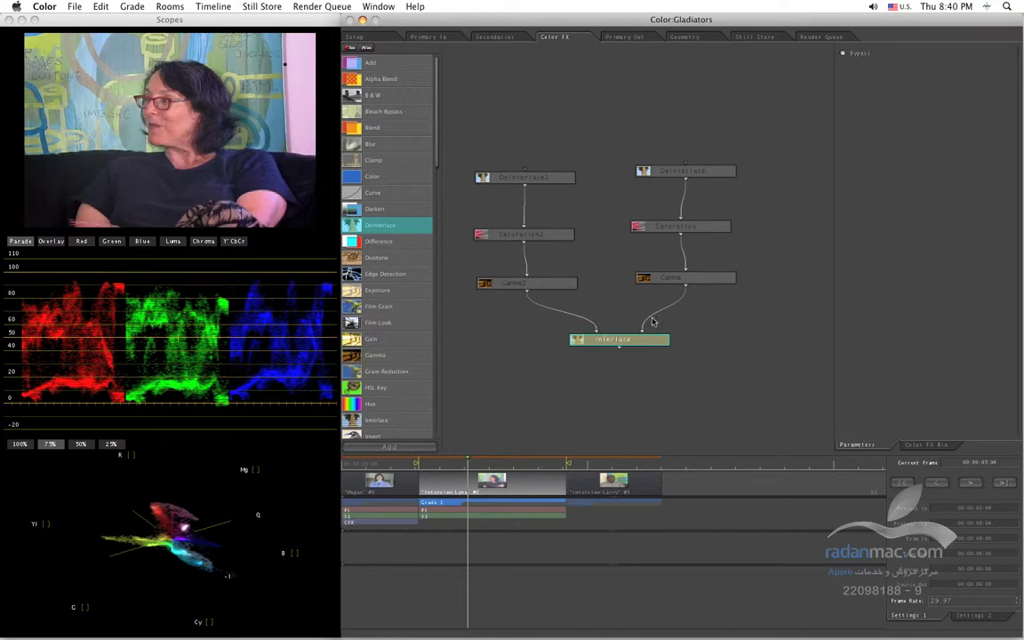
Step: Move the Interlace node down to leave more space beneath the Gamma2 and Gamma nodes
{"action": "left_click_drag", "start_coordinate": [654, 346], "coordinate": [651, 362]}
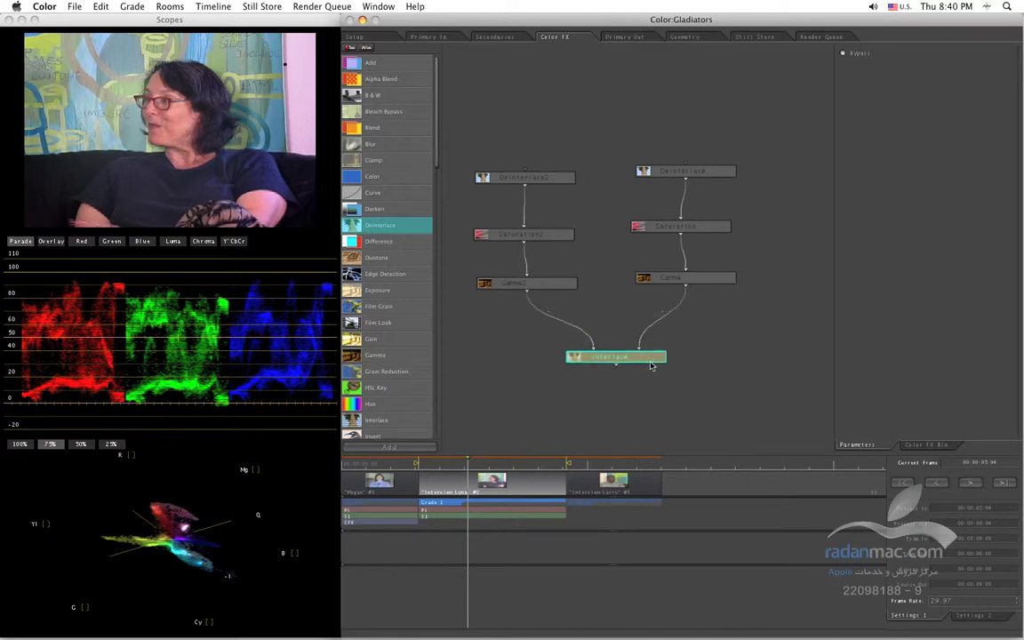
{"action": "left_click_drag", "start_coordinate": [617, 278], "coordinate": [643, 238]}
{"action": "left_click", "coordinate": [656, 283]}
{"action": "left_click_drag", "start_coordinate": [668, 341], "coordinate": [646, 354]}
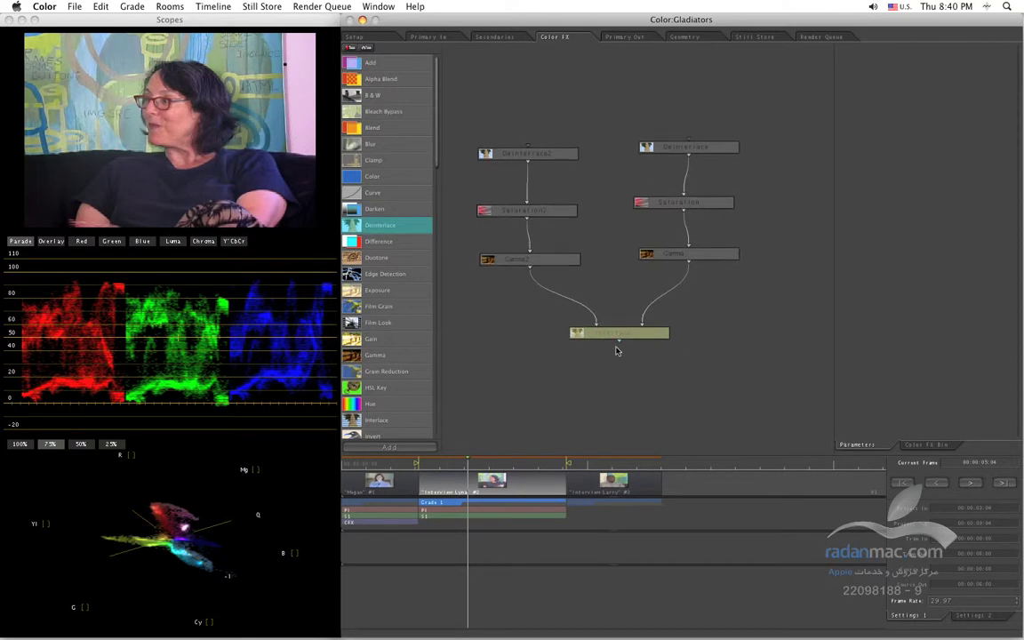
Step: Add an Output node below Interlace, connect Interlace's output to it, and tidy the spacing between the two nodes
{"action": "left_click_drag", "start_coordinate": [435, 156], "coordinate": [436, 171]}
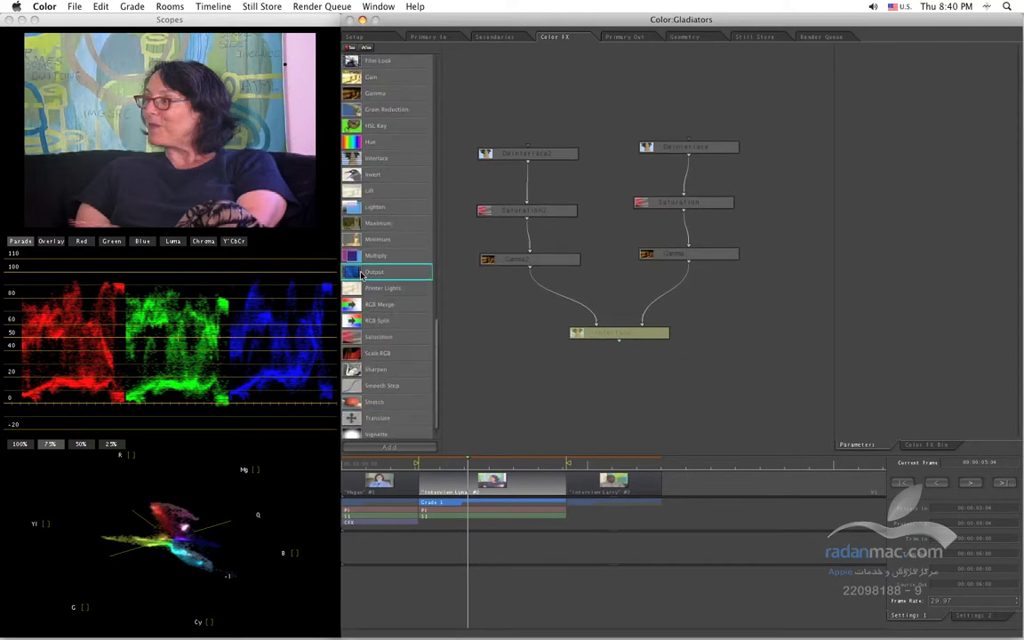
{"action": "double_click", "coordinate": [400, 272]}
{"action": "left_click_drag", "start_coordinate": [659, 273], "coordinate": [618, 407]}
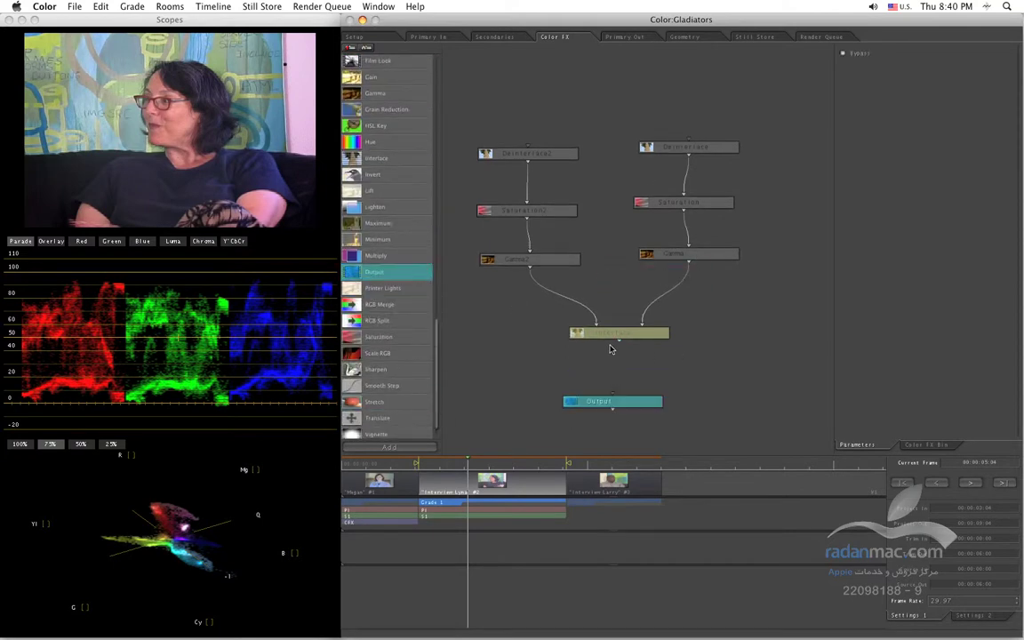
{"action": "left_click_drag", "start_coordinate": [617, 345], "coordinate": [631, 402]}
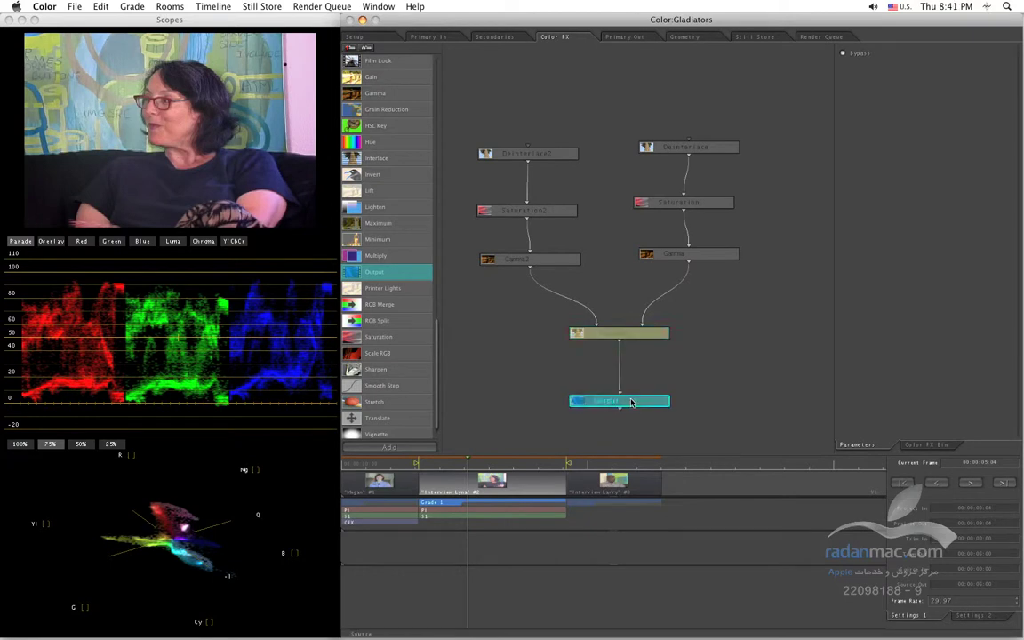
{"action": "left_click_drag", "start_coordinate": [627, 336], "coordinate": [627, 355]}
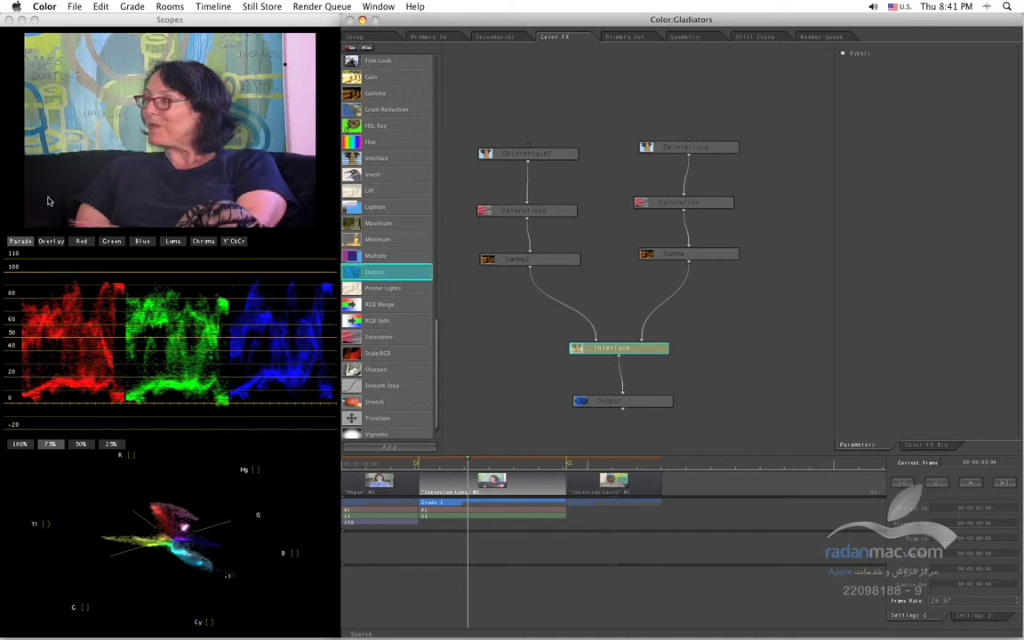